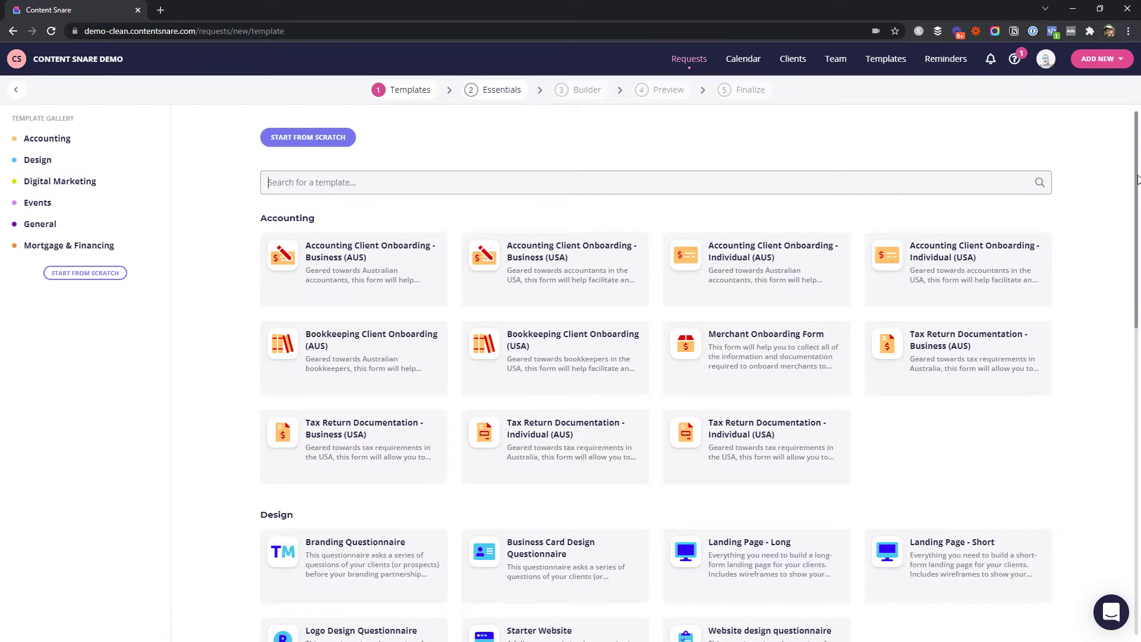
# Step: Pick the Landing Page - Short template under Design and read through its prefilled instructions
pyautogui.moveTo(1136, 178); pyautogui.dragTo(1131, 302)
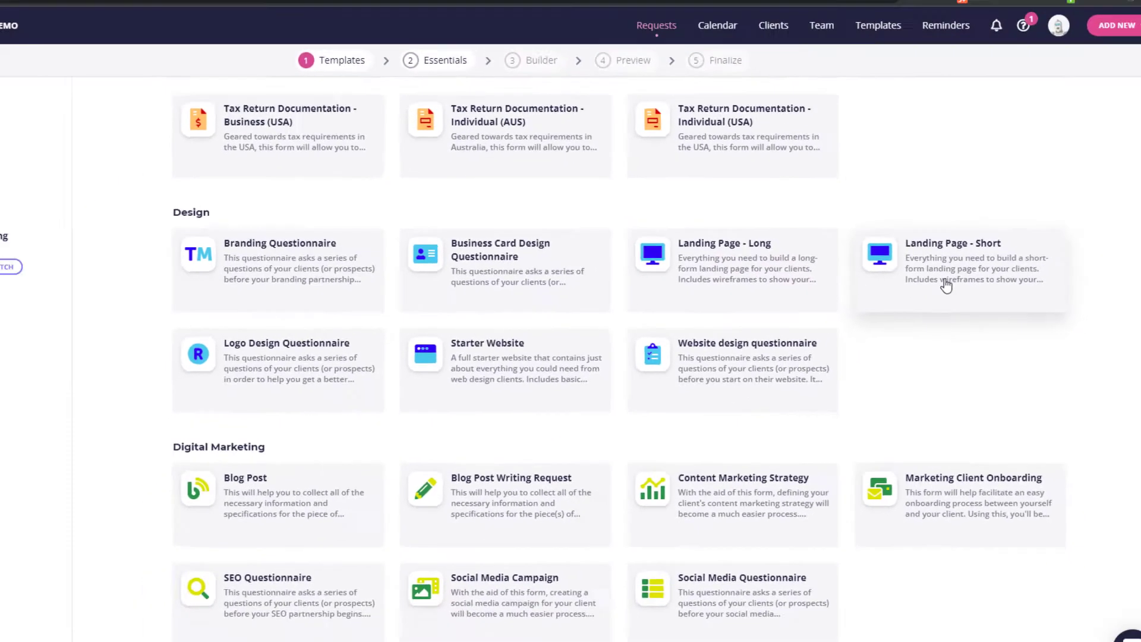
pyautogui.click(947, 283)
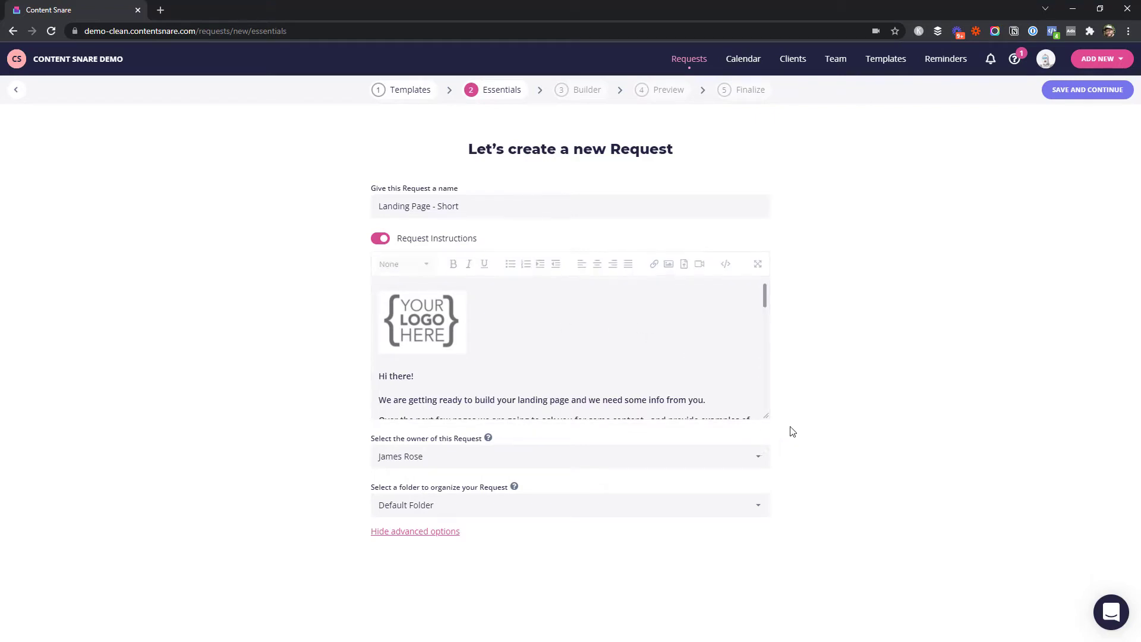
pyautogui.moveTo(772, 421); pyautogui.dragTo(771, 566)
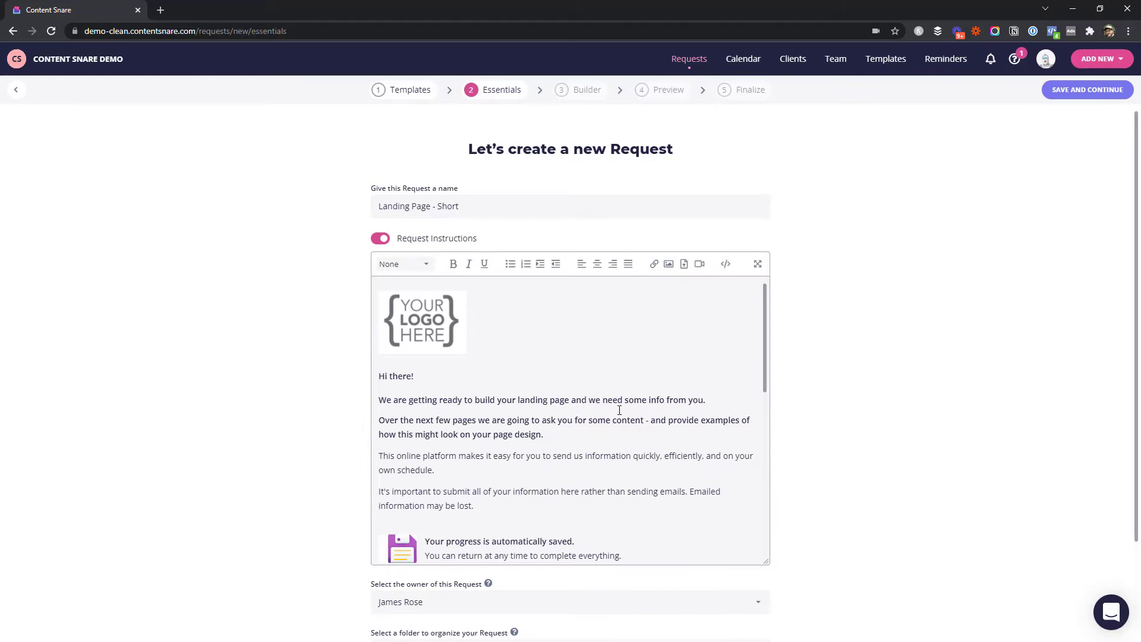
pyautogui.scroll(-5, 613, 460)
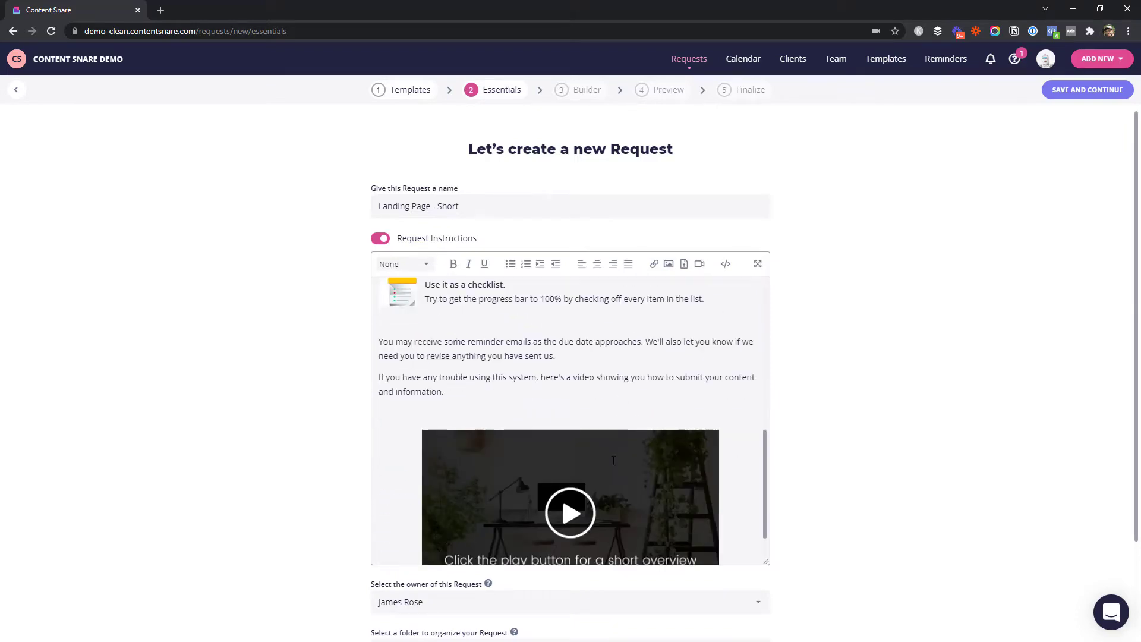
pyautogui.scroll(-1, 613, 461)
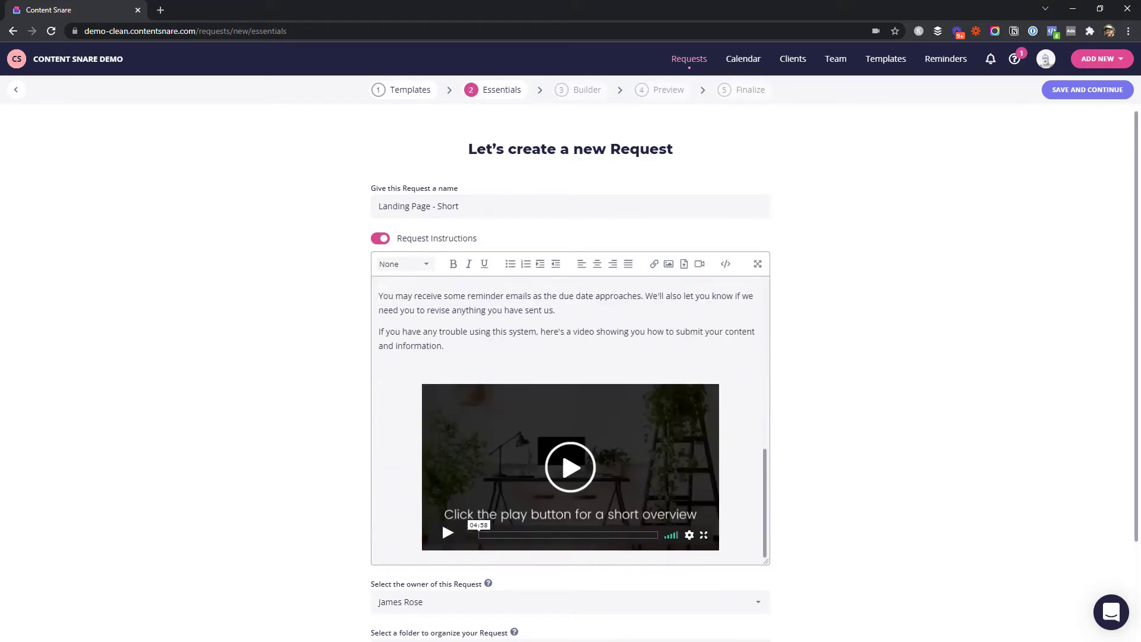
# Step: Review the HEADER - Hero Content section in the Builder, then advance to the Finalize step
pyautogui.click(1059, 92)
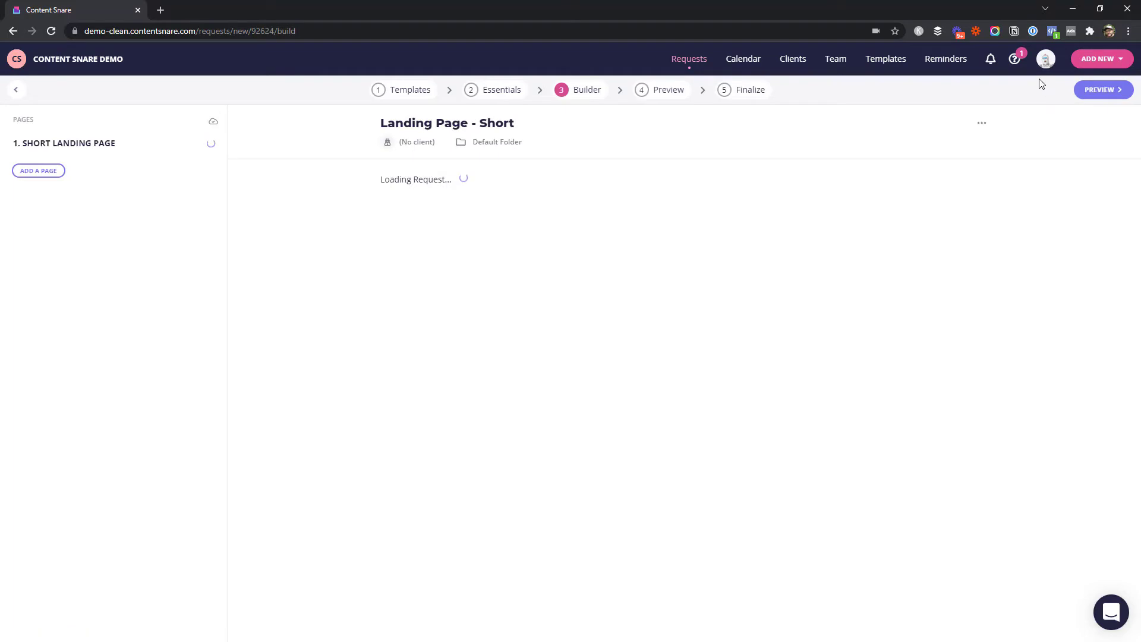
pyautogui.click(94, 160)
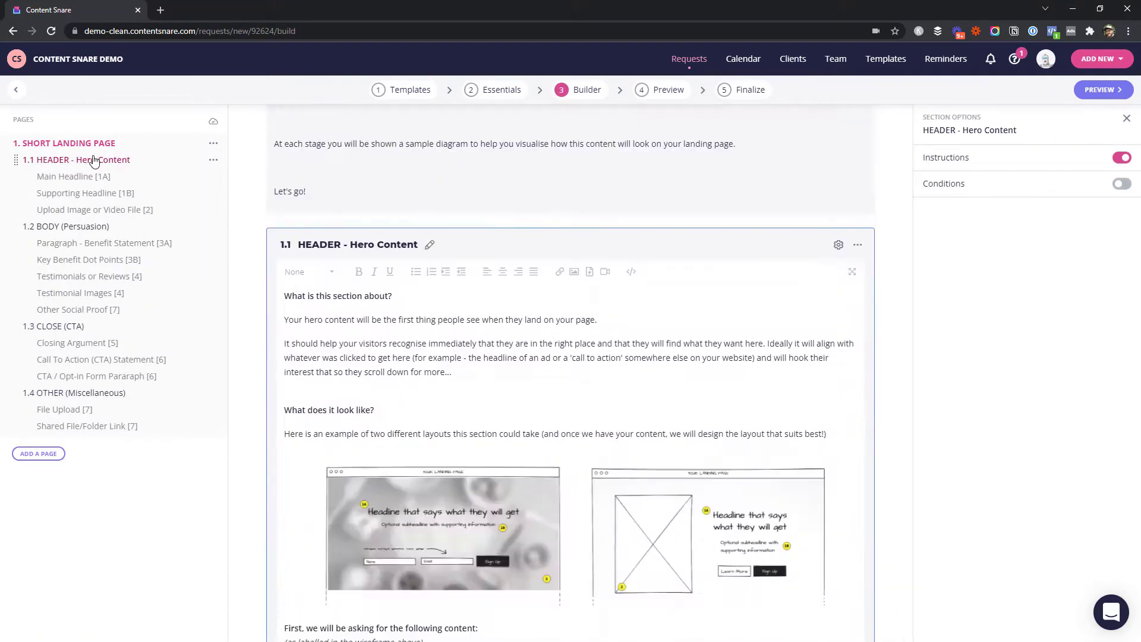
pyautogui.moveTo(909, 208); pyautogui.dragTo(907, 268)
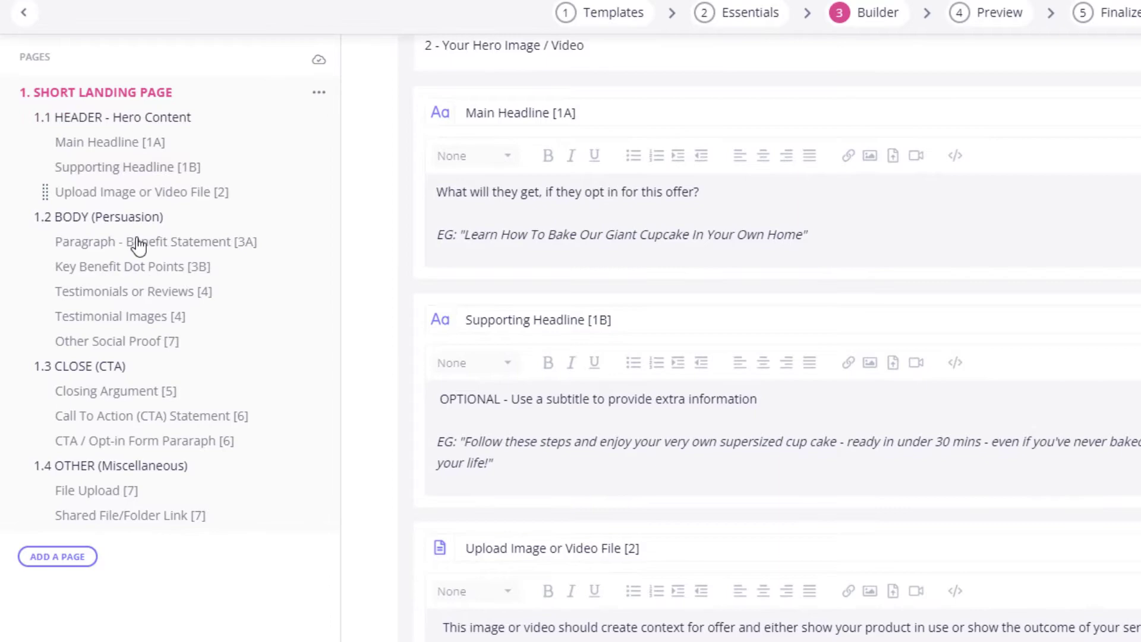
pyautogui.moveTo(87, 426)
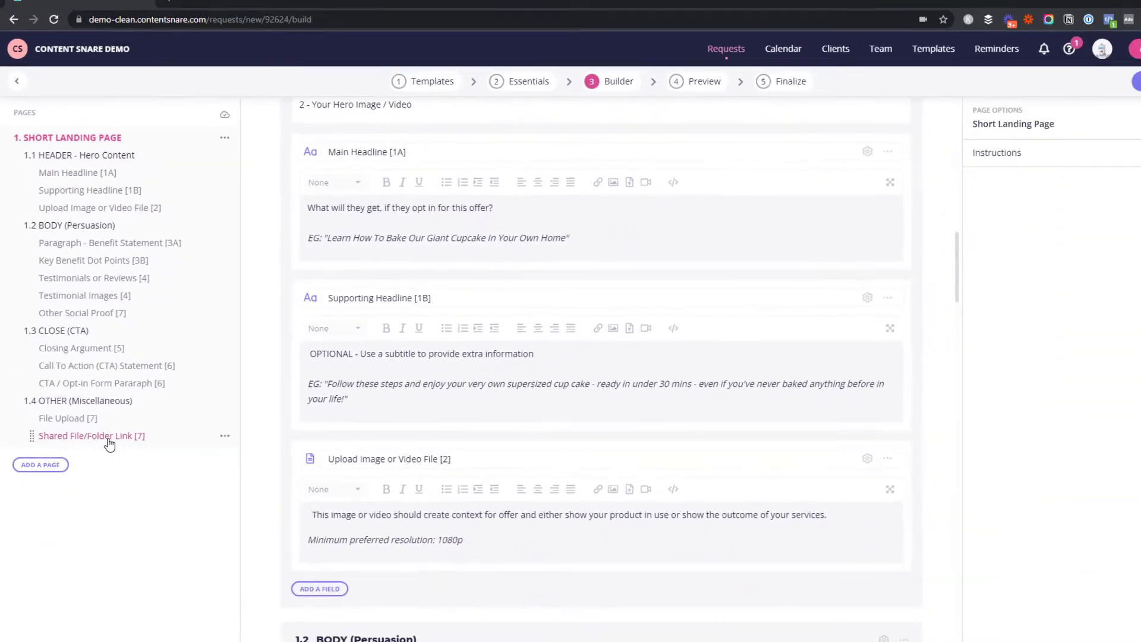
pyautogui.click(1103, 90)
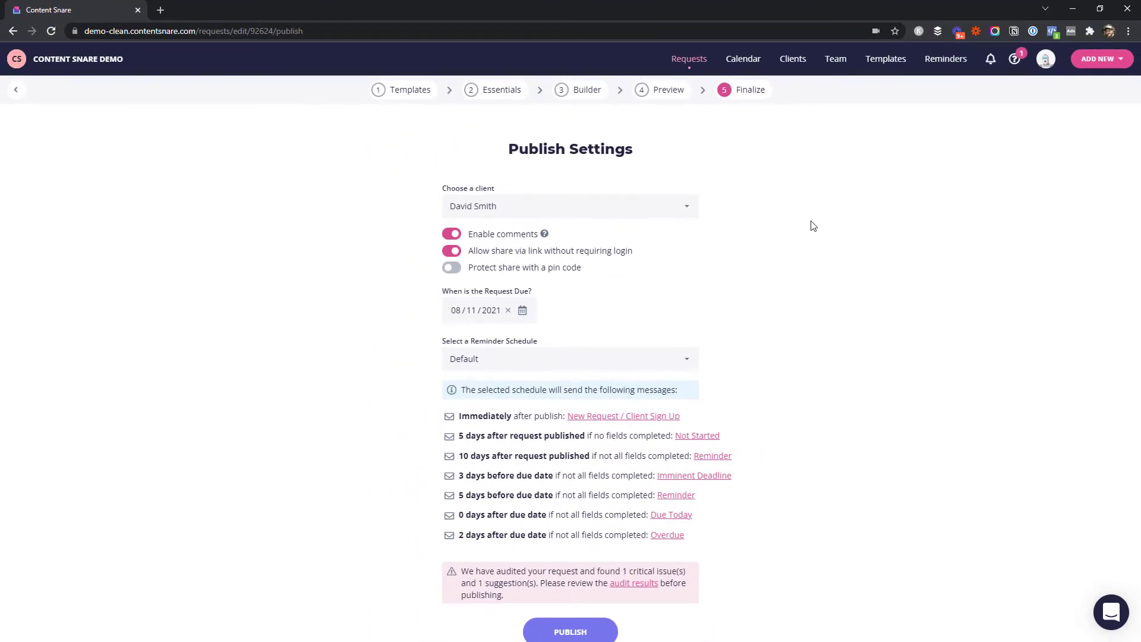
# Step: Scroll through the published request's client view opened from the invitation email
pyautogui.scroll(-1, 813, 226)
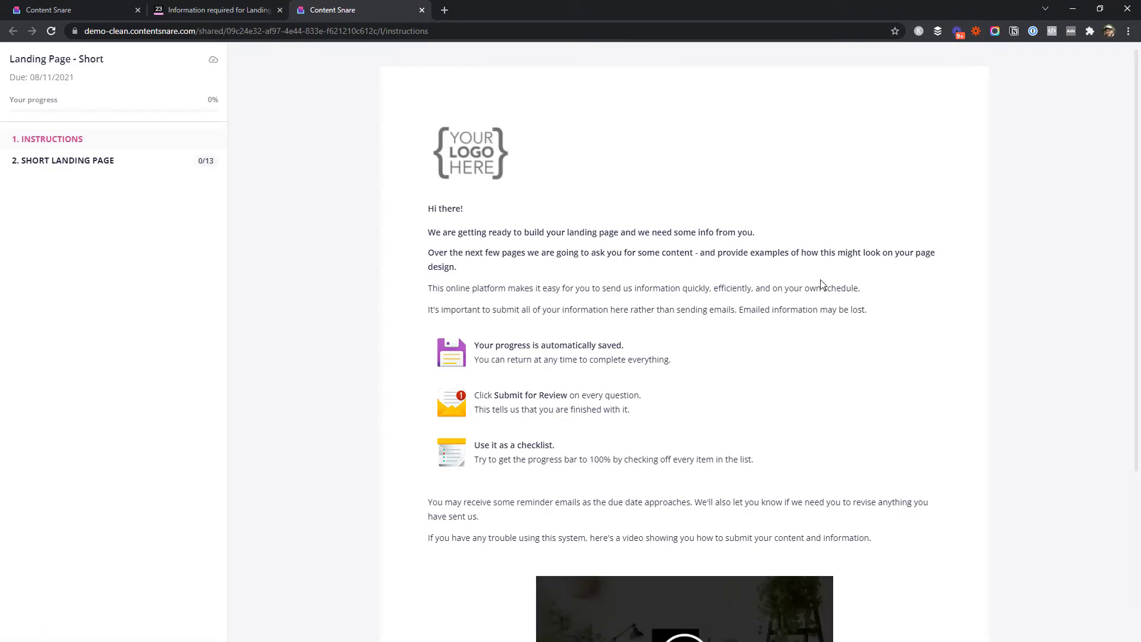
# Step: As the client, start the request and continue into the Hero Content Main Headline question
pyautogui.scroll(-3, 824, 289)
pyautogui.click(462, 561)
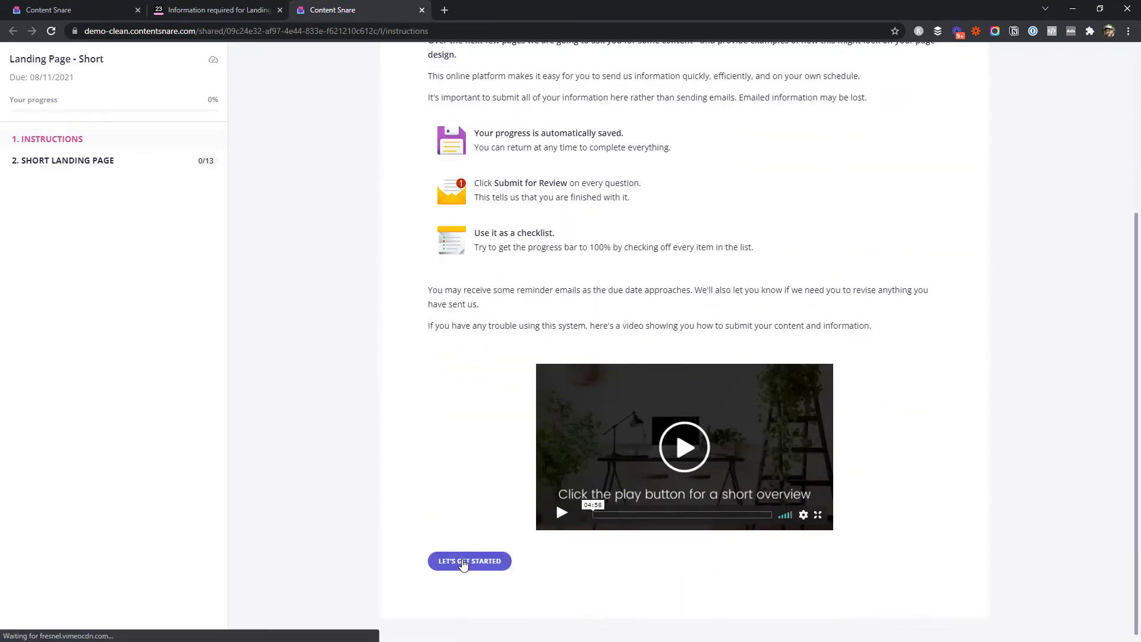
pyautogui.click(464, 516)
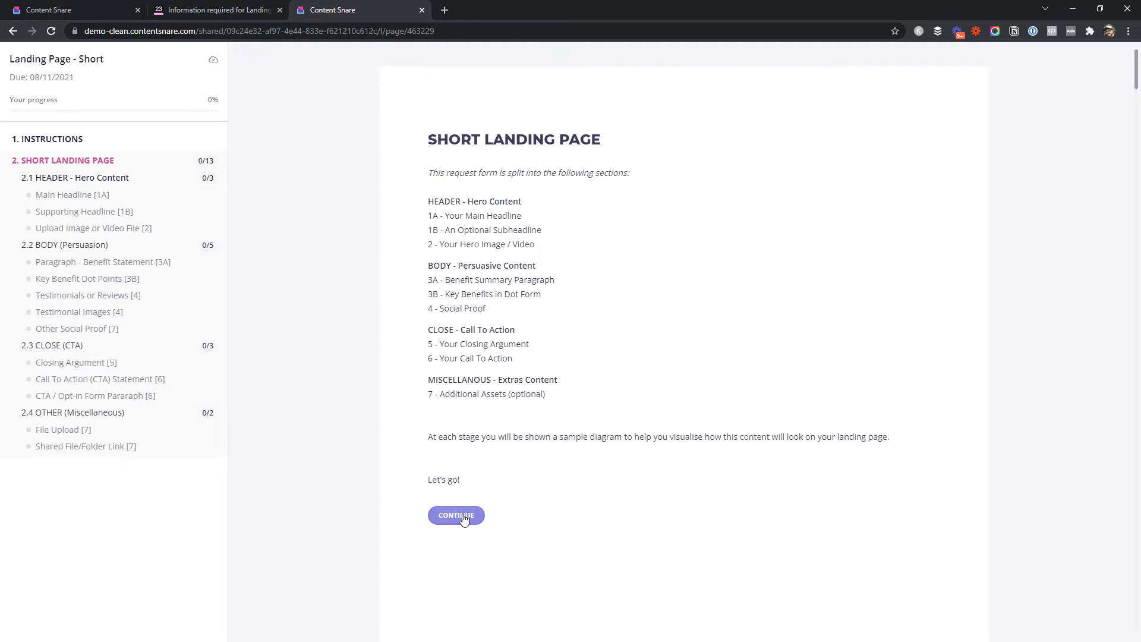
pyautogui.scroll(-4, 625, 360)
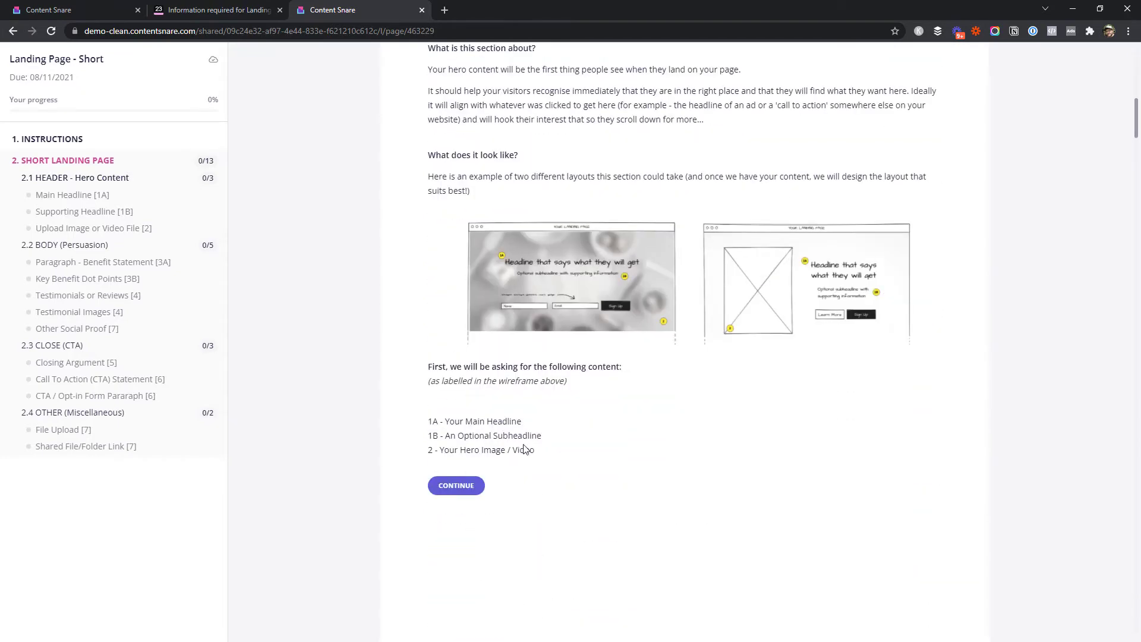
pyautogui.click(470, 489)
# Step: Submit headlines 'Learn how to run a more profitable agency' and 'Lower costs with these awesome products' plus an image
pyautogui.write('Learn how to run a more profitable ag')
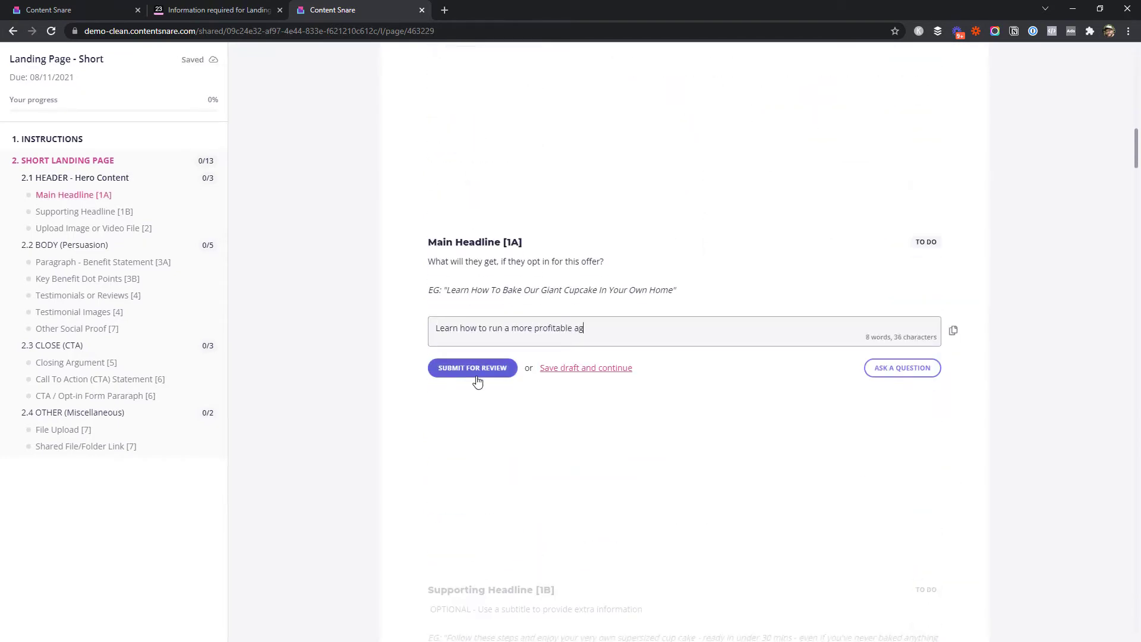
pyautogui.write('ency')
pyautogui.click(475, 369)
pyautogui.write('Lower costs w')
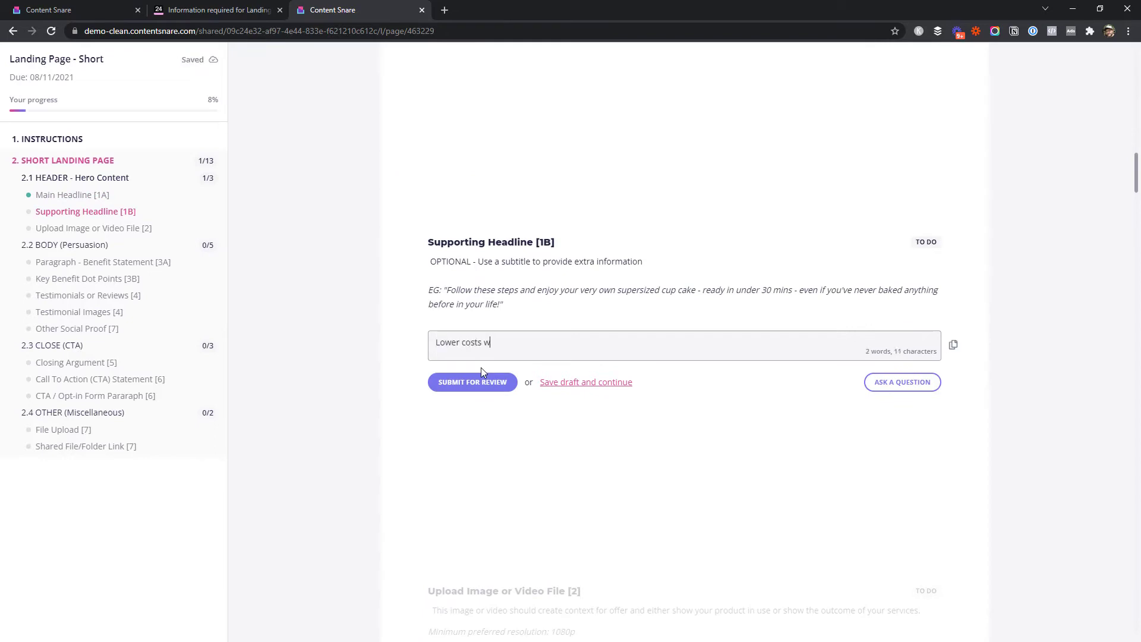
pyautogui.write('ith these awesome products')
pyautogui.click(473, 384)
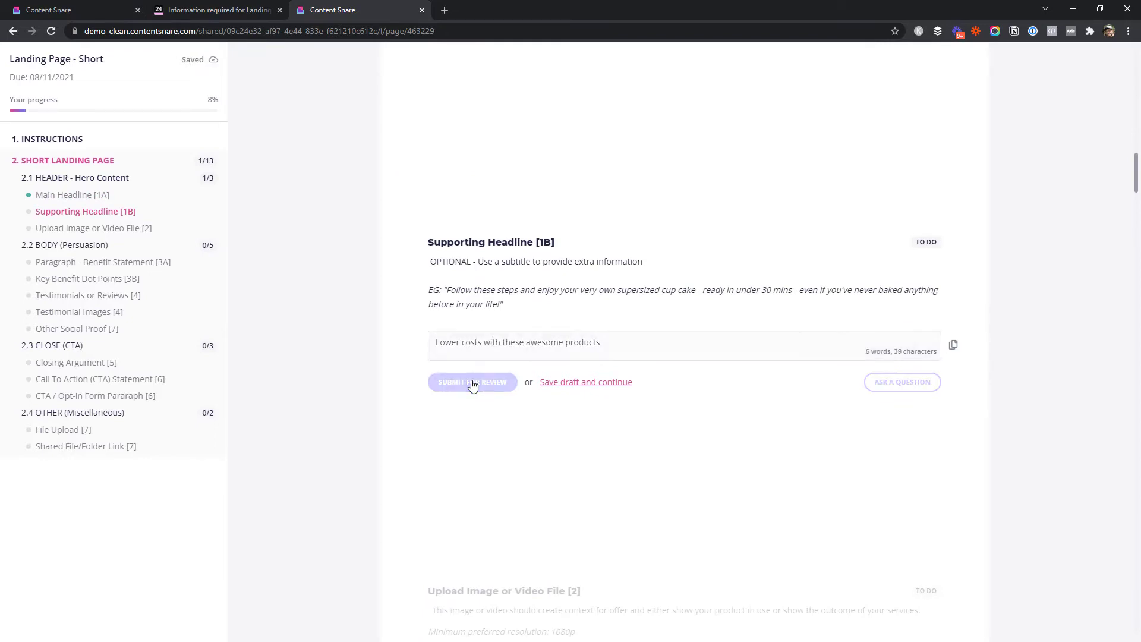
pyautogui.moveTo(472, 384); pyautogui.dragTo(551, 355)
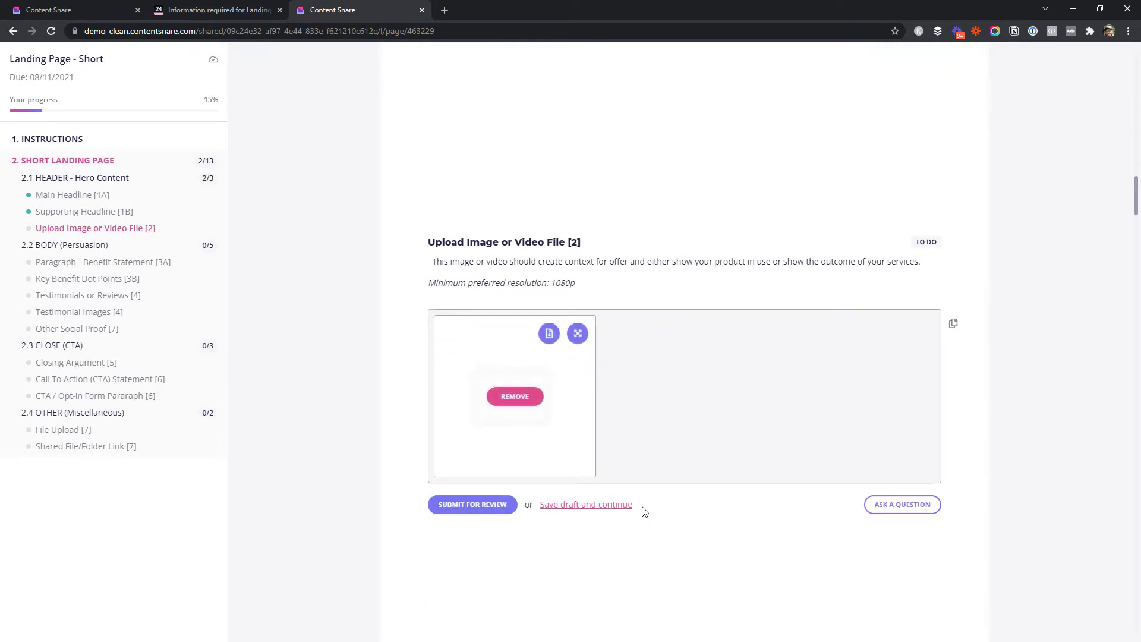
pyautogui.click(472, 509)
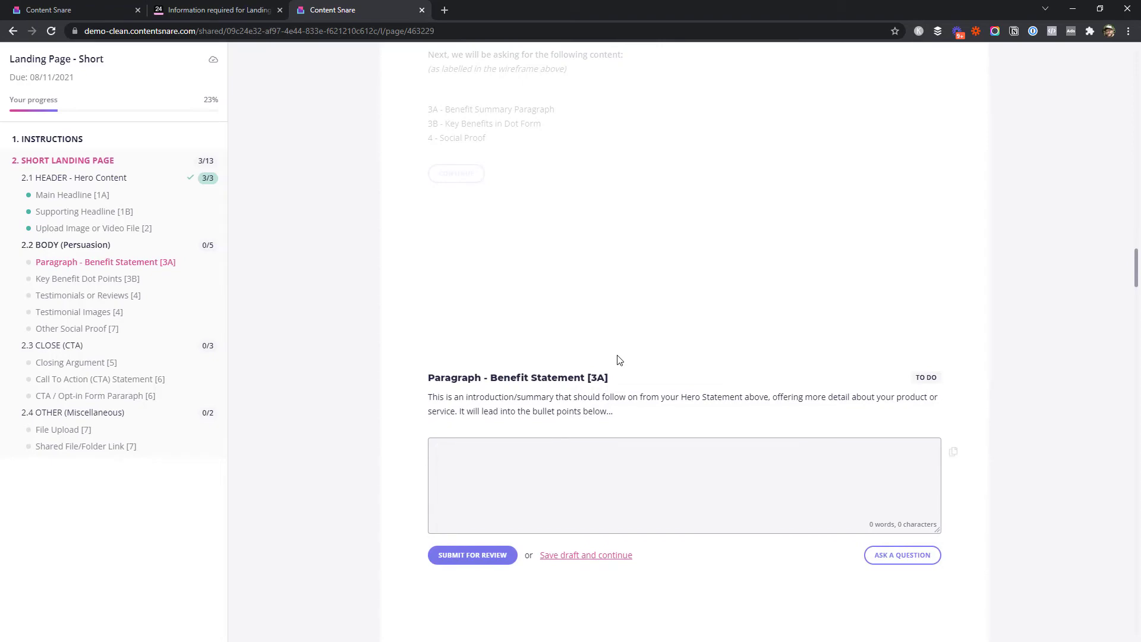
# Step: Comment 'I'm not sure what to write here. Can you help?' on Key Benefit Dot Points and save the draft
pyautogui.scroll(-2, 619, 360)
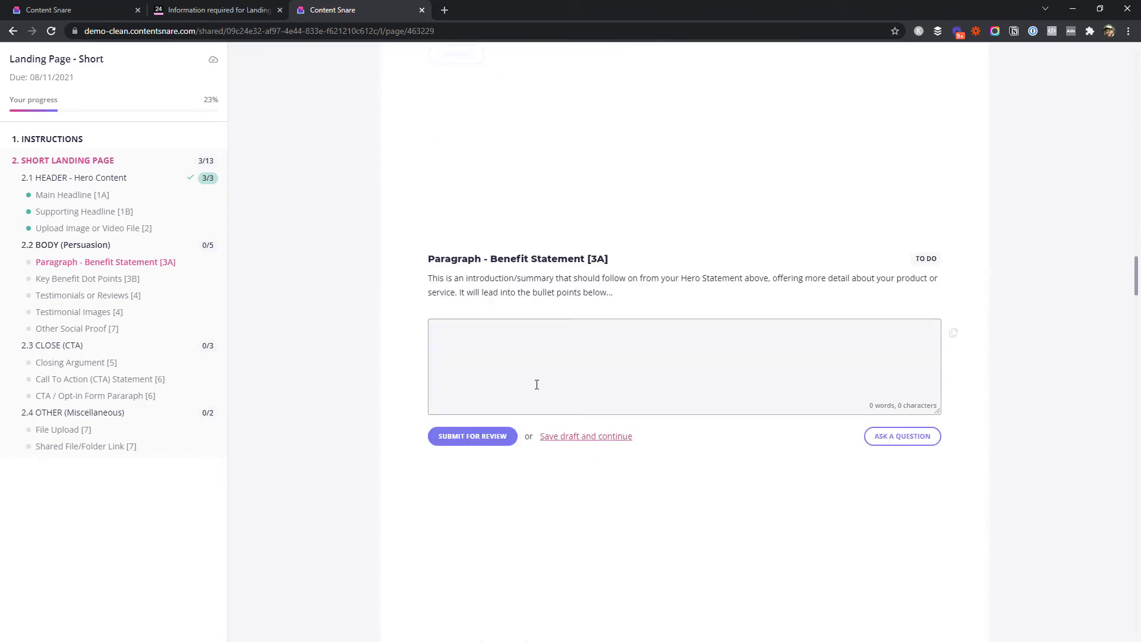
pyautogui.write('Test')
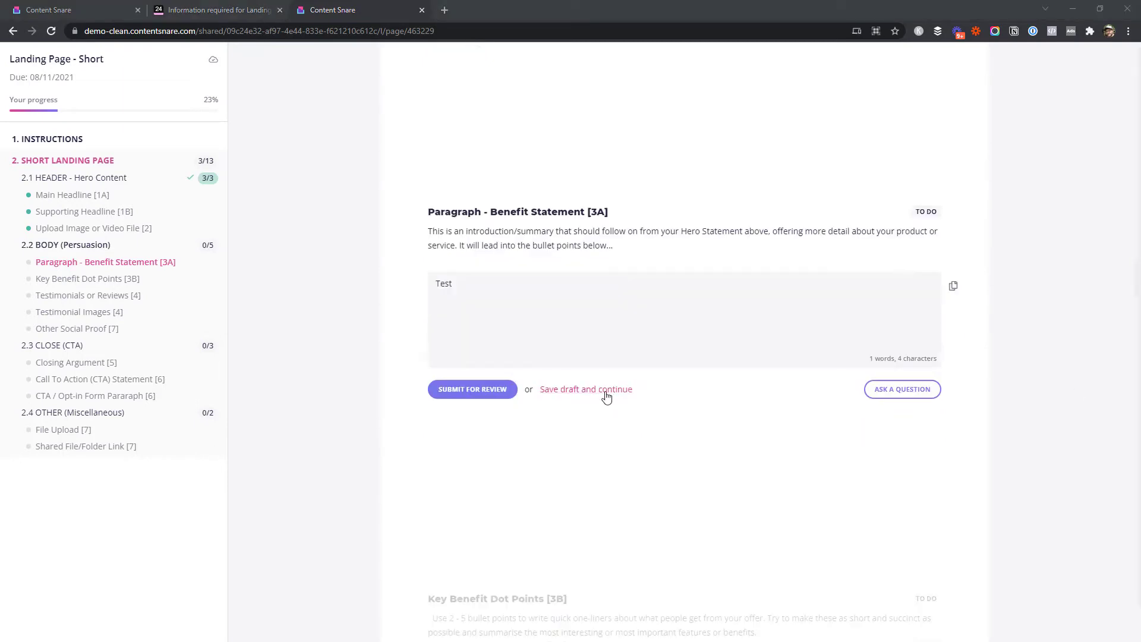
pyautogui.click(607, 390)
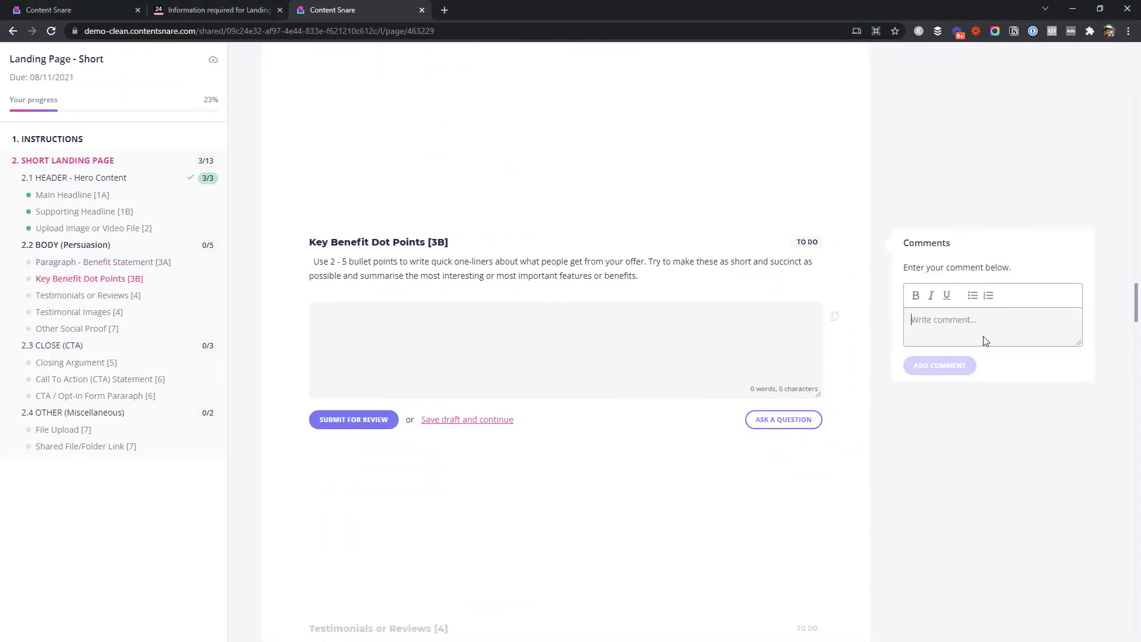
pyautogui.write("I'm not sure what to write here. Can you help?")
pyautogui.click(960, 366)
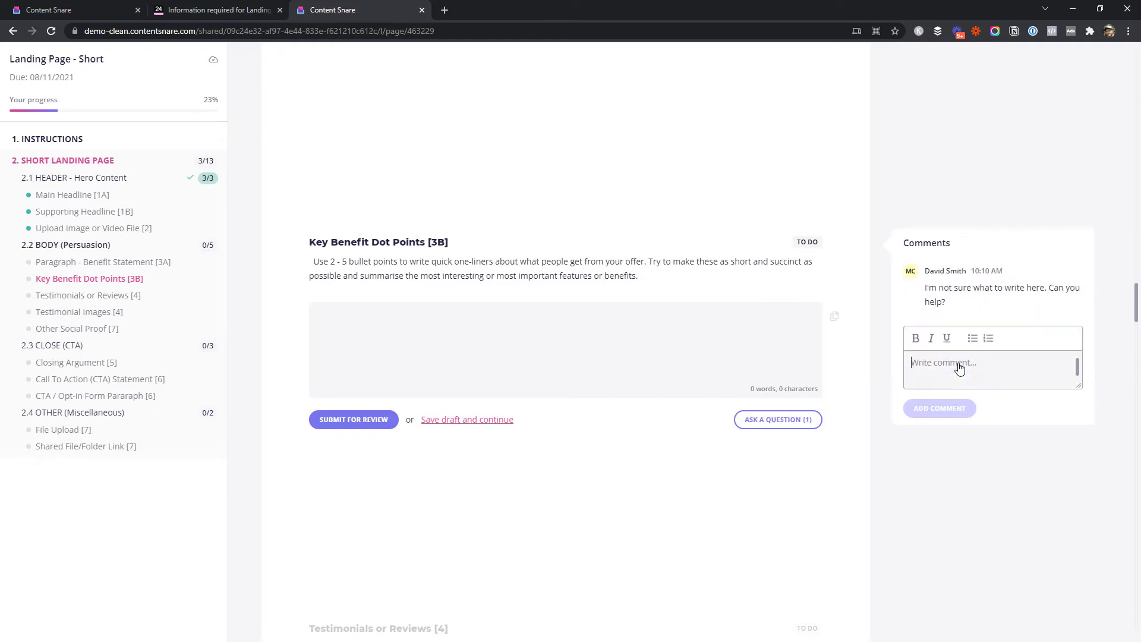
pyautogui.click(484, 420)
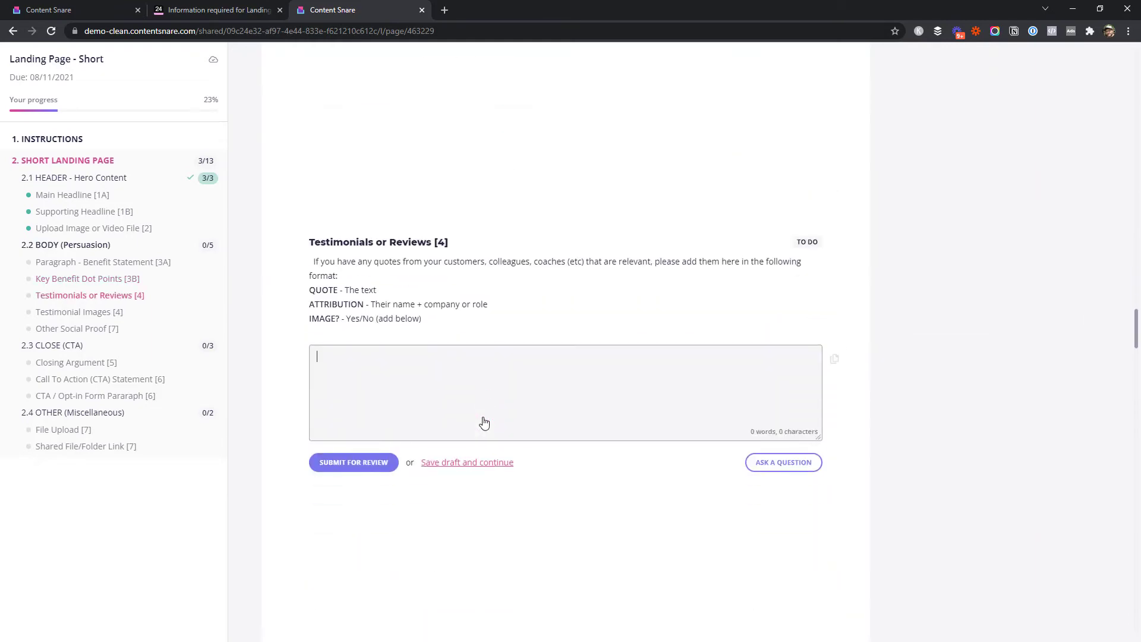
pyautogui.scroll(-1, 484, 422)
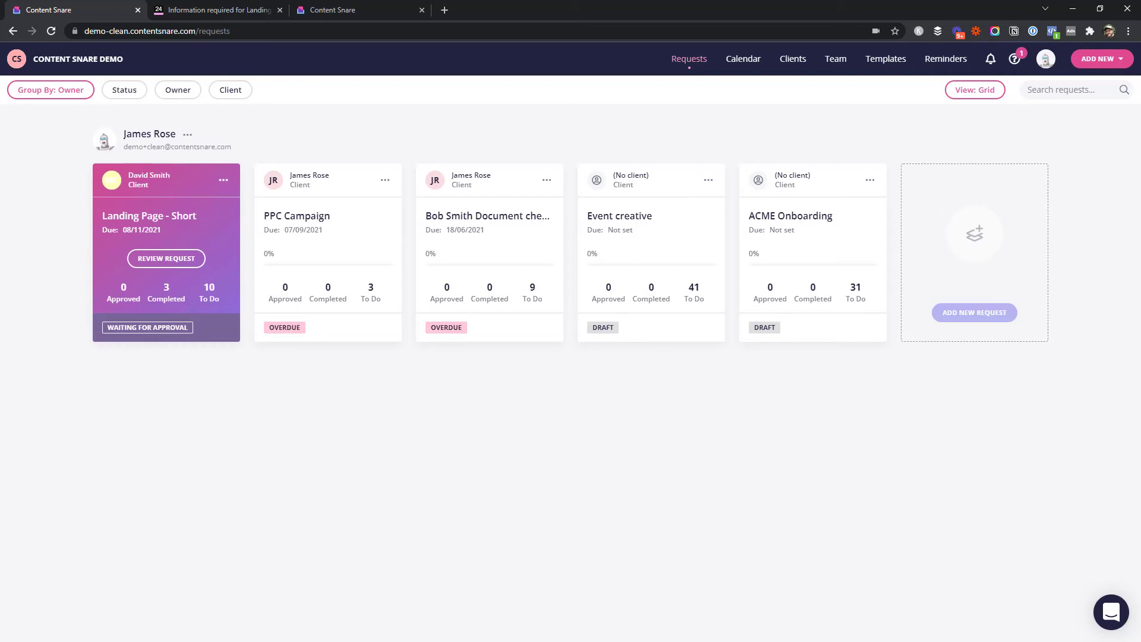
# Step: Approve Main Headline [1A] and reject Supporting Headline [1B] with a note asking for more specificity
pyautogui.click(174, 259)
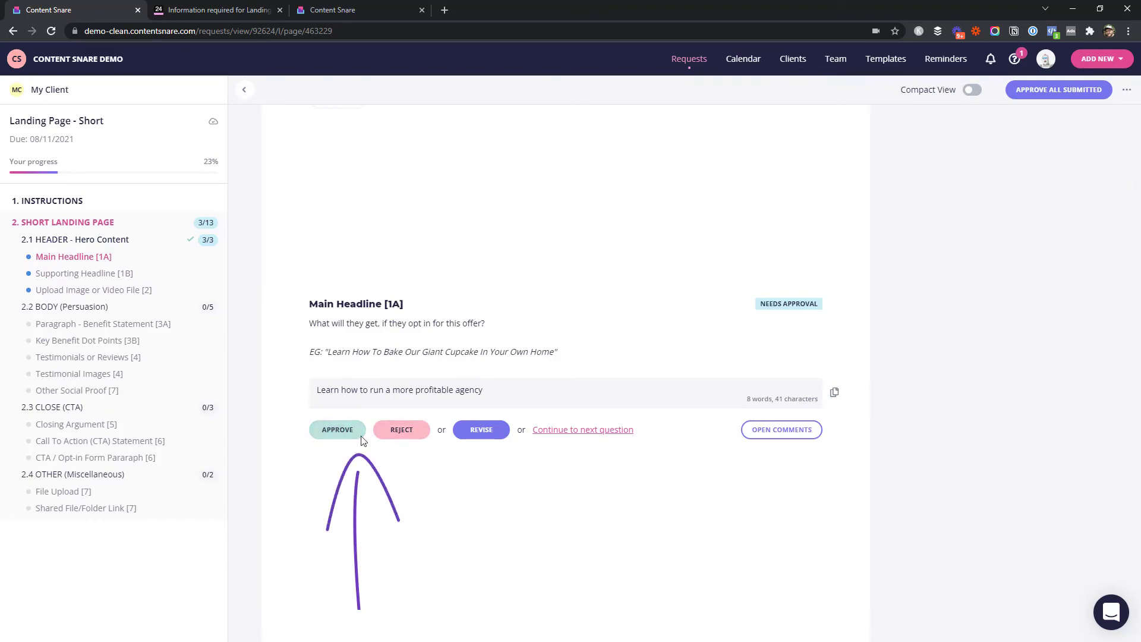
pyautogui.click(332, 434)
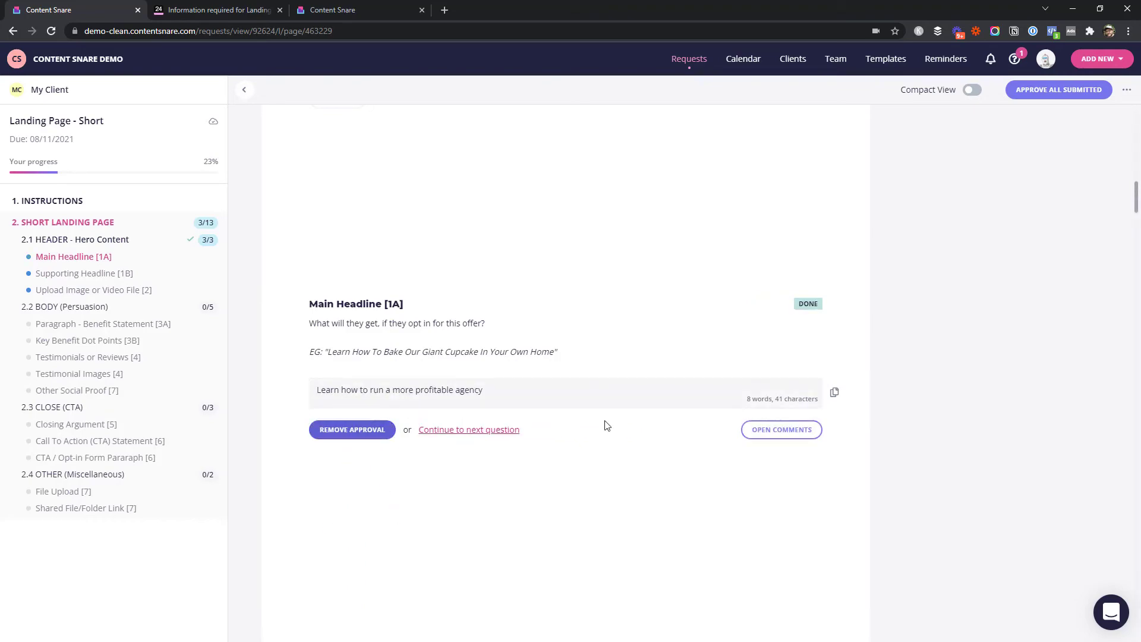
pyautogui.click(403, 436)
pyautogui.write('This')
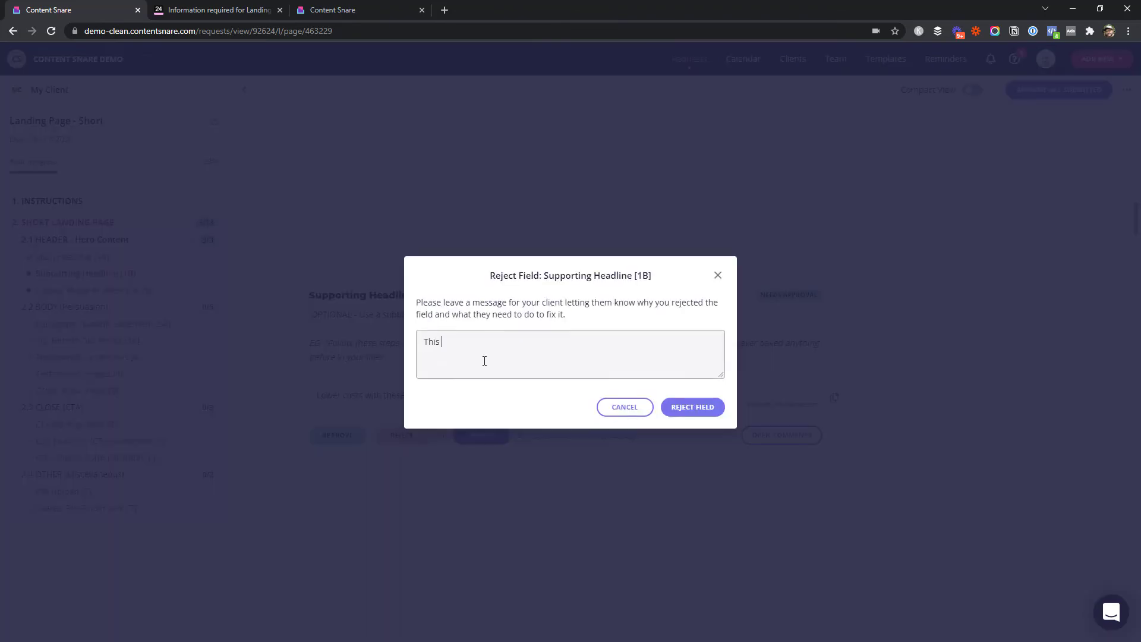
pyautogui.write(' would be better if it was more specific. You can do thatb')
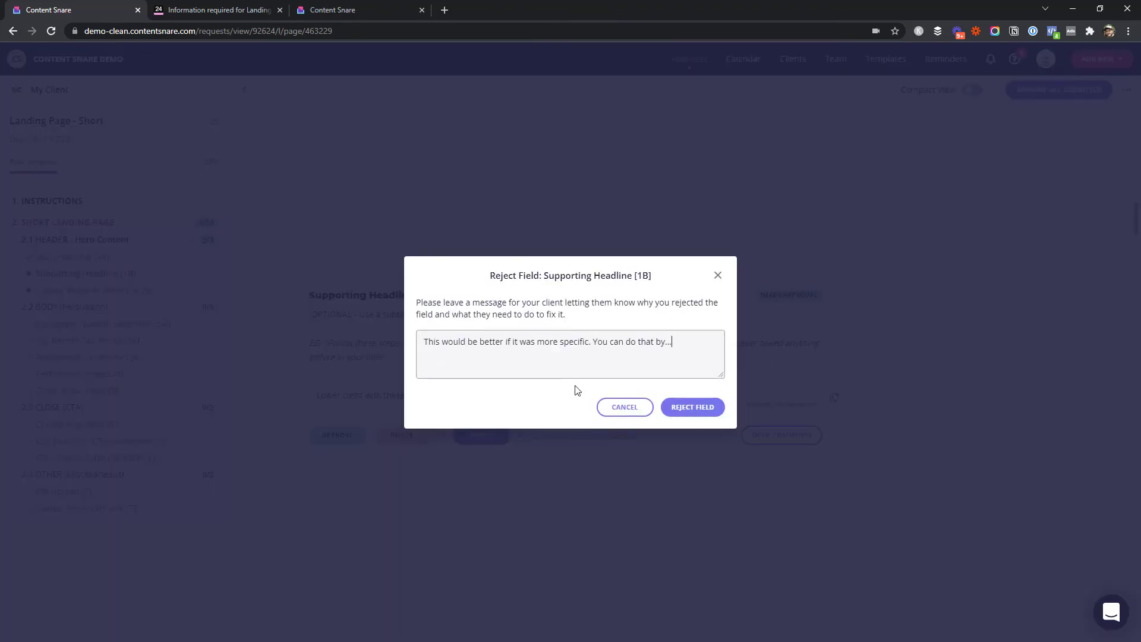
pyautogui.click(686, 404)
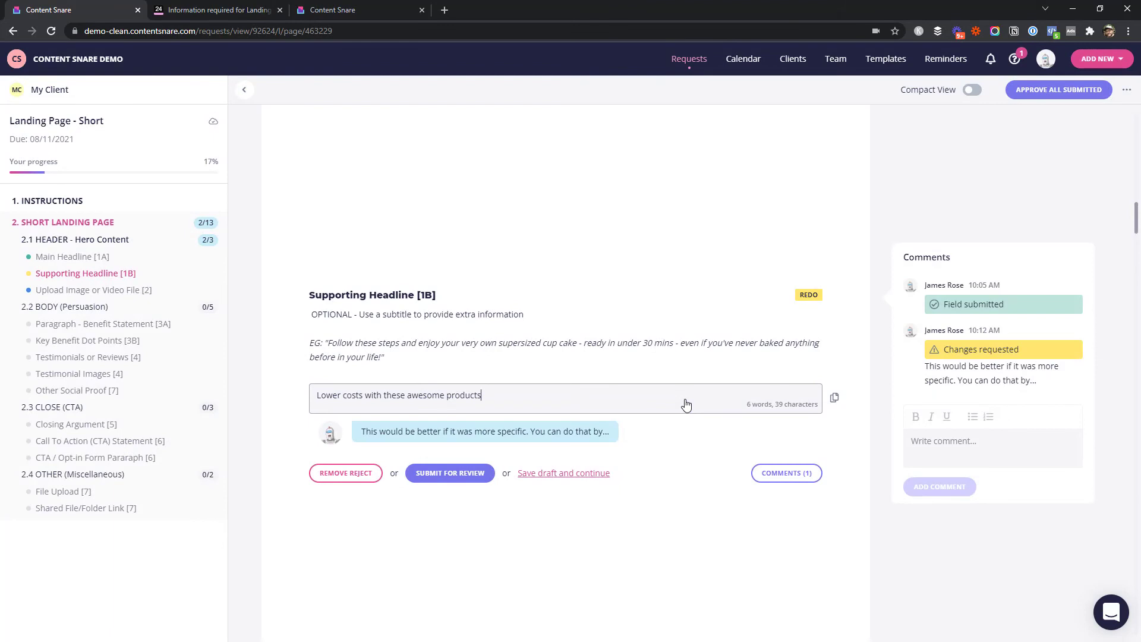
# Step: Reply to the Key Benefit Dot Points comment with a pointer to example.com/guide
pyautogui.click(108, 341)
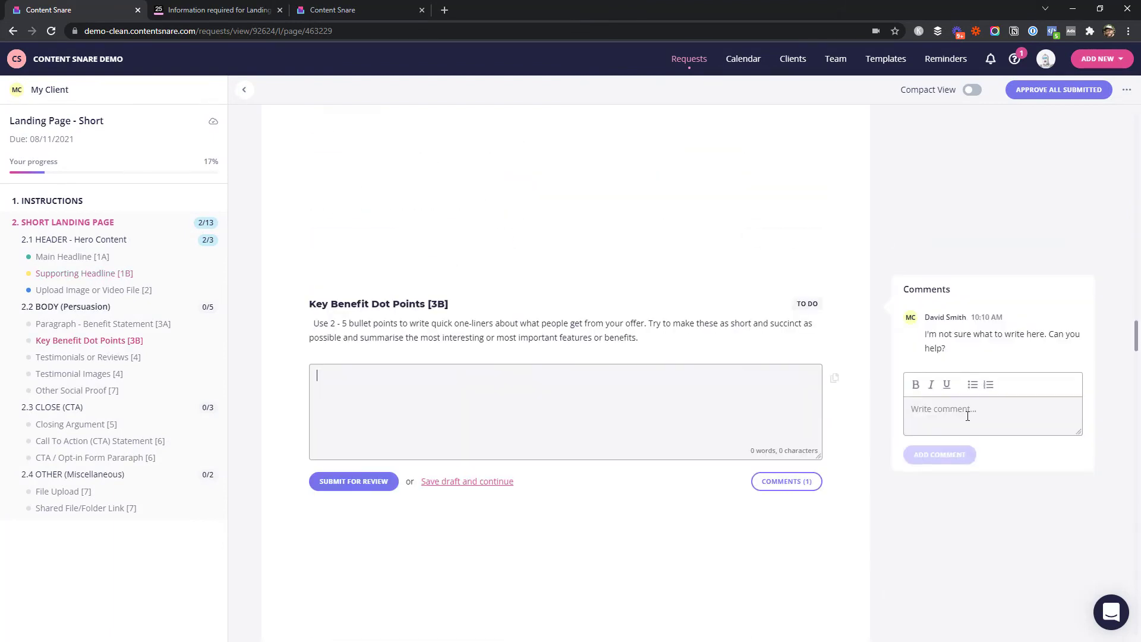
pyautogui.click(968, 416)
pyautogui.write('Sure! Check out this guide I wrote')
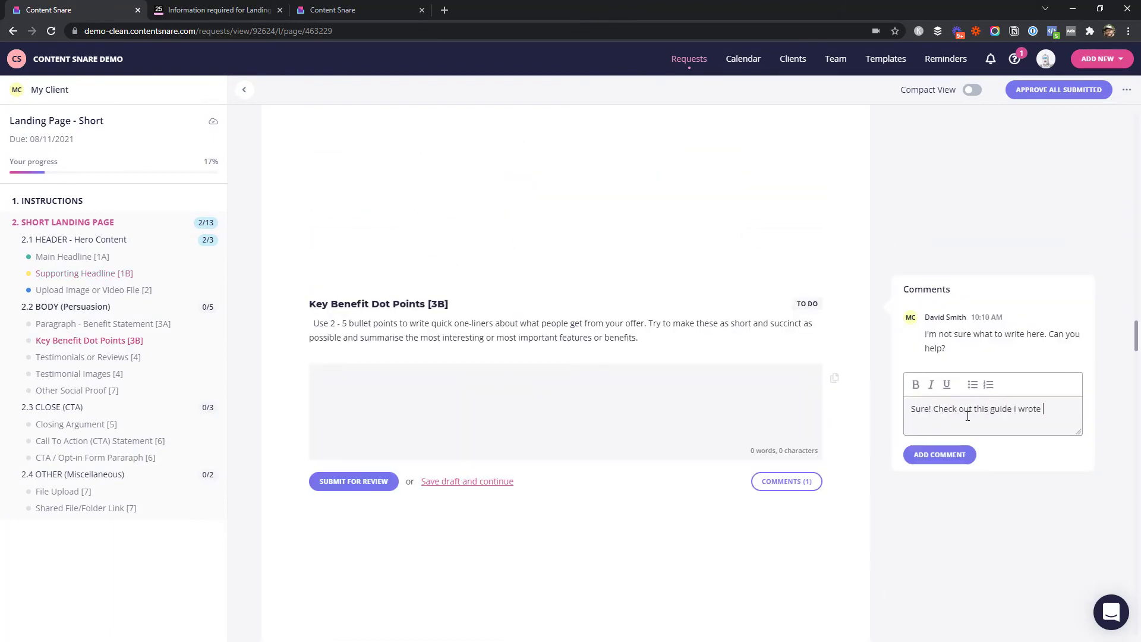
pyautogui.write('mple.com/guide')
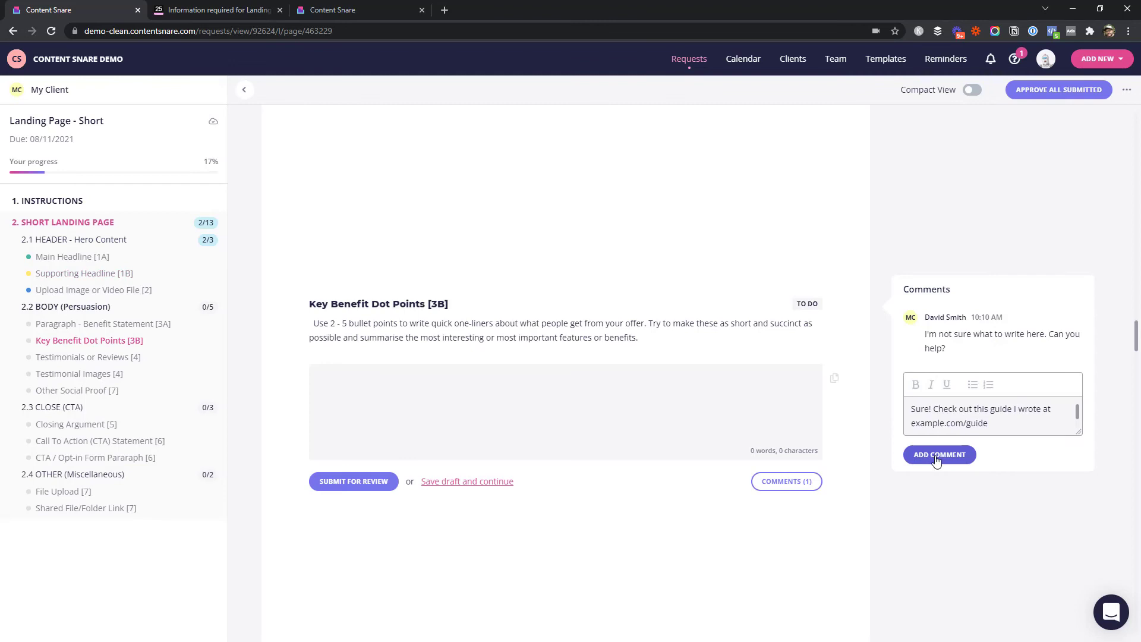
pyautogui.click(938, 455)
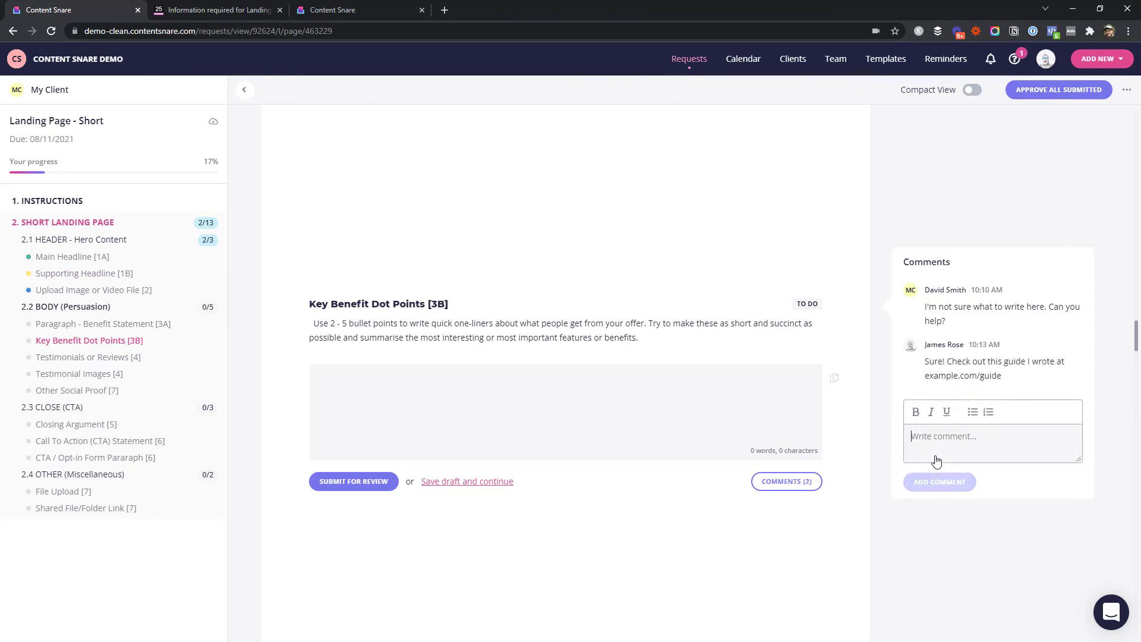
# Step: Open the request's Export Request settings from the ••• menu
pyautogui.click(889, 487)
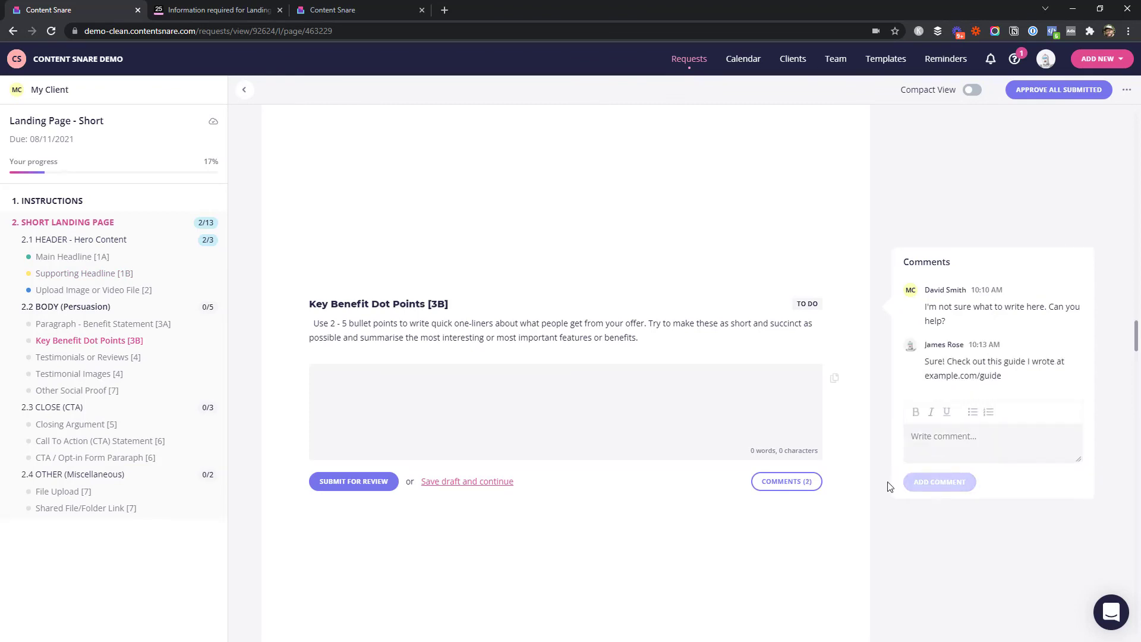
pyautogui.click(1127, 95)
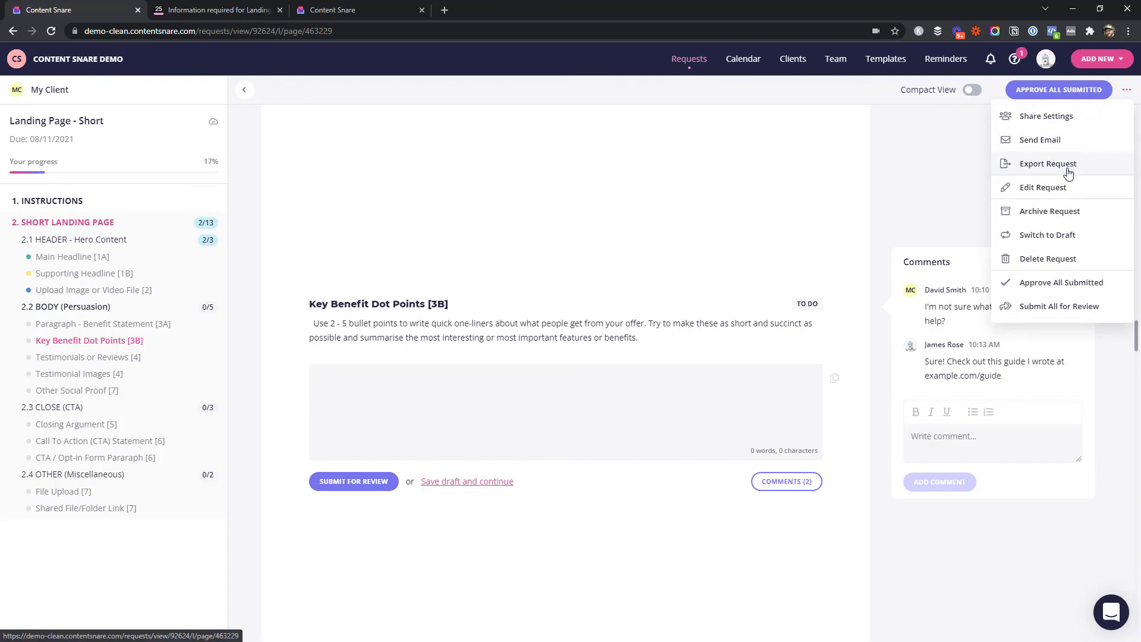
pyautogui.click(1068, 172)
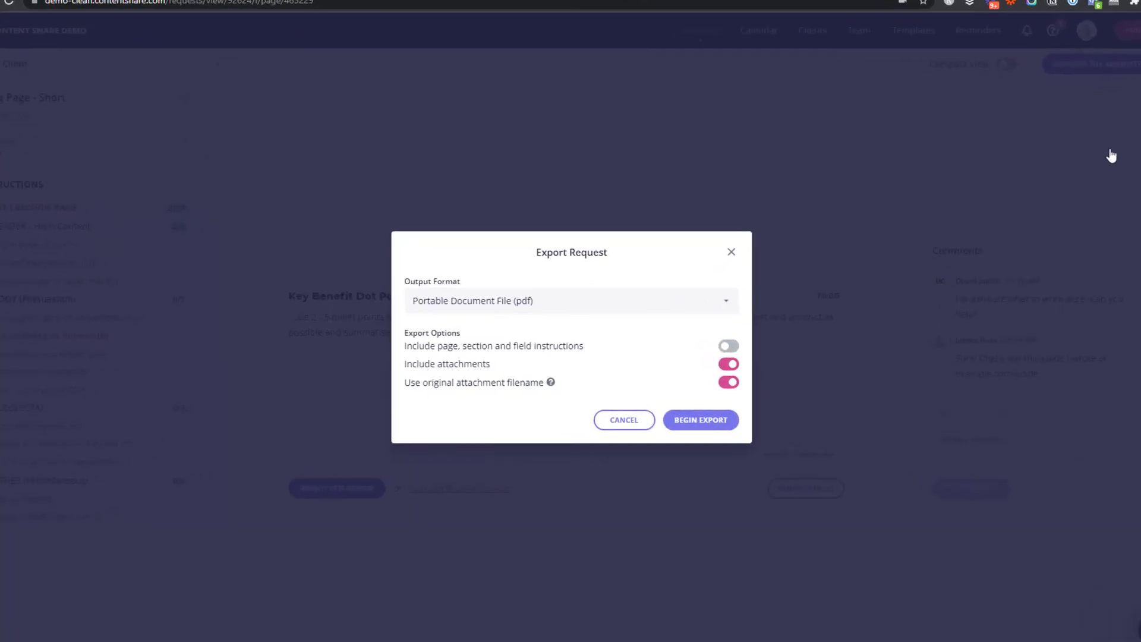